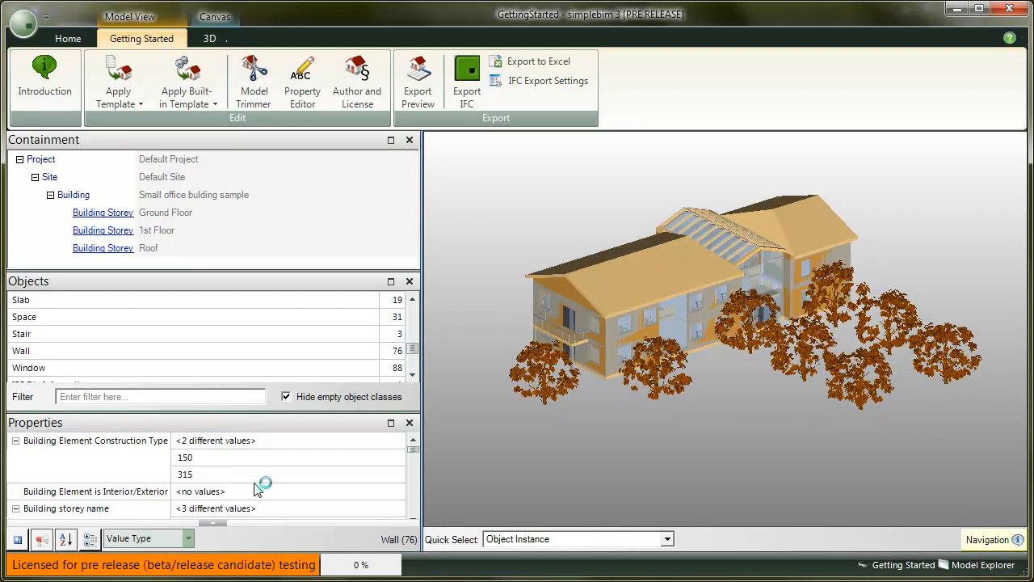
Isolate the construction type 150 walls, then the 315 walls, in the 3D view.
left_click(216, 40)
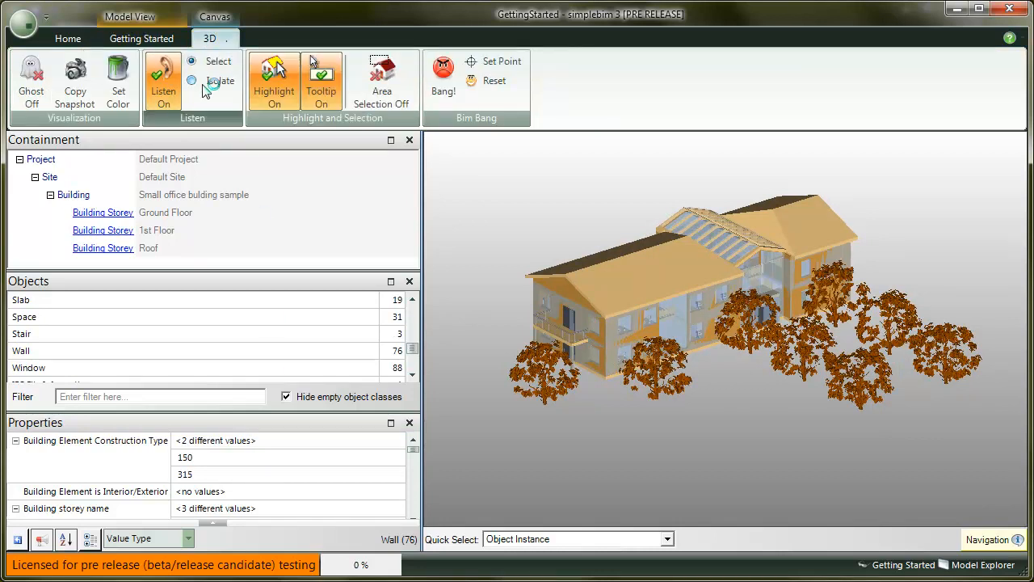
left_click(193, 81)
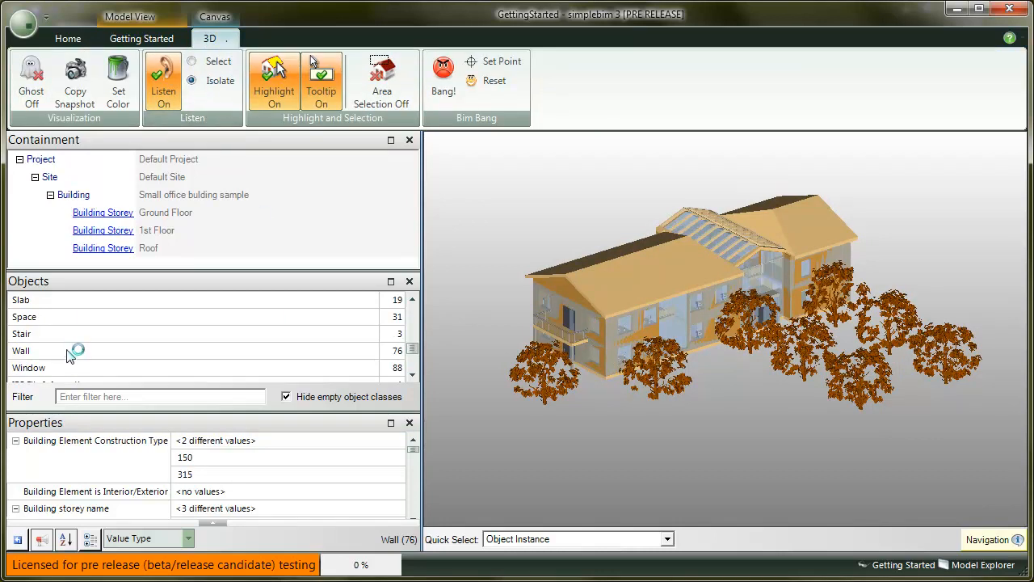
left_click(224, 458)
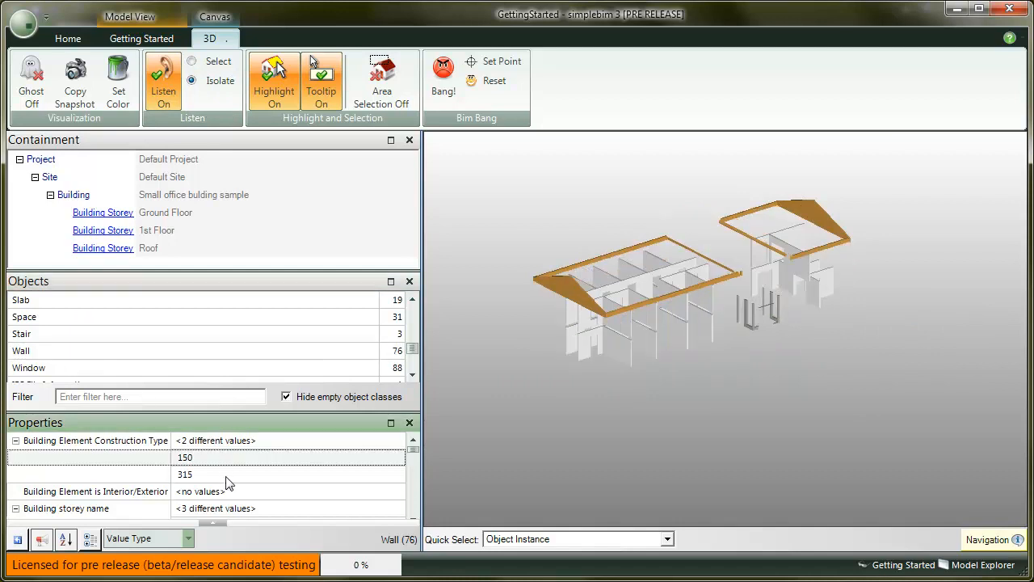
left_click(225, 476)
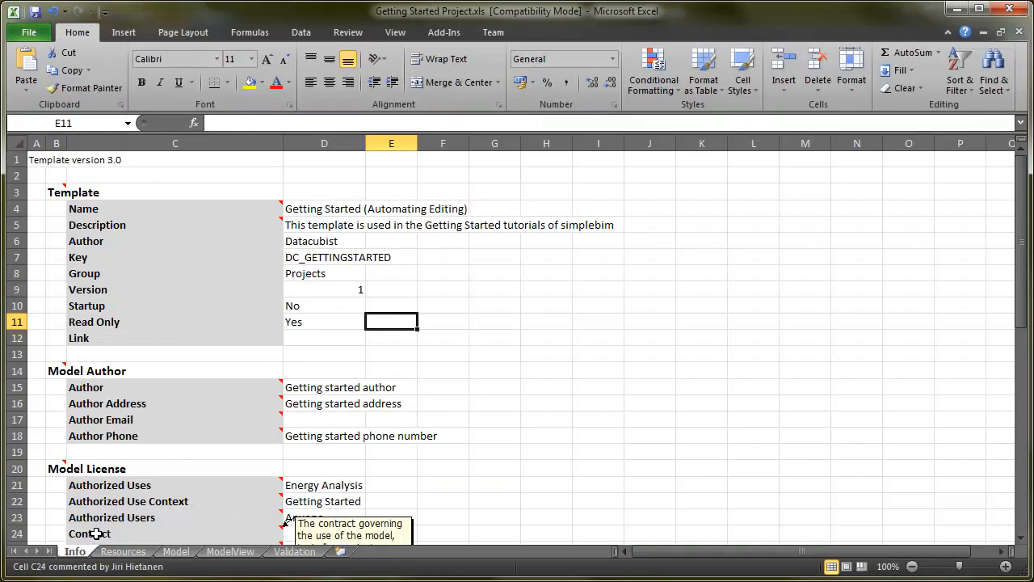
Page through the Resources, Model, ModelView and Validation sheets of the template workbook.
left_click(129, 552)
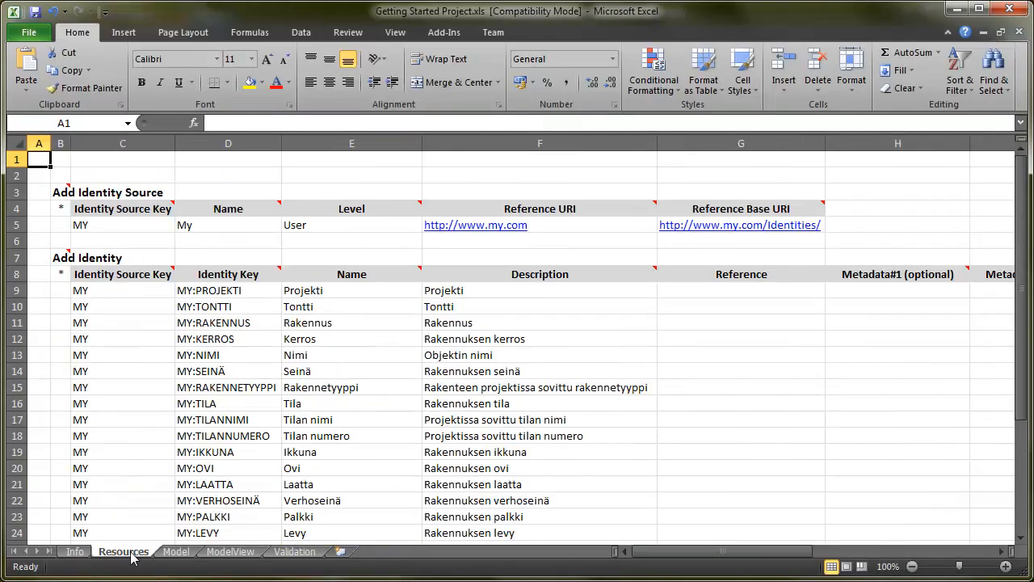
left_click(178, 553)
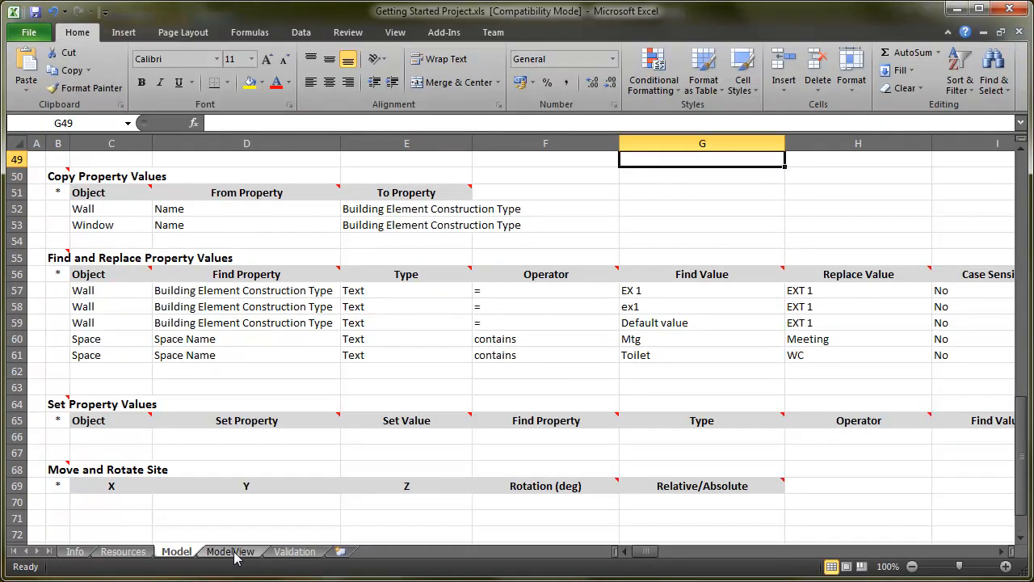
left_click(230, 552)
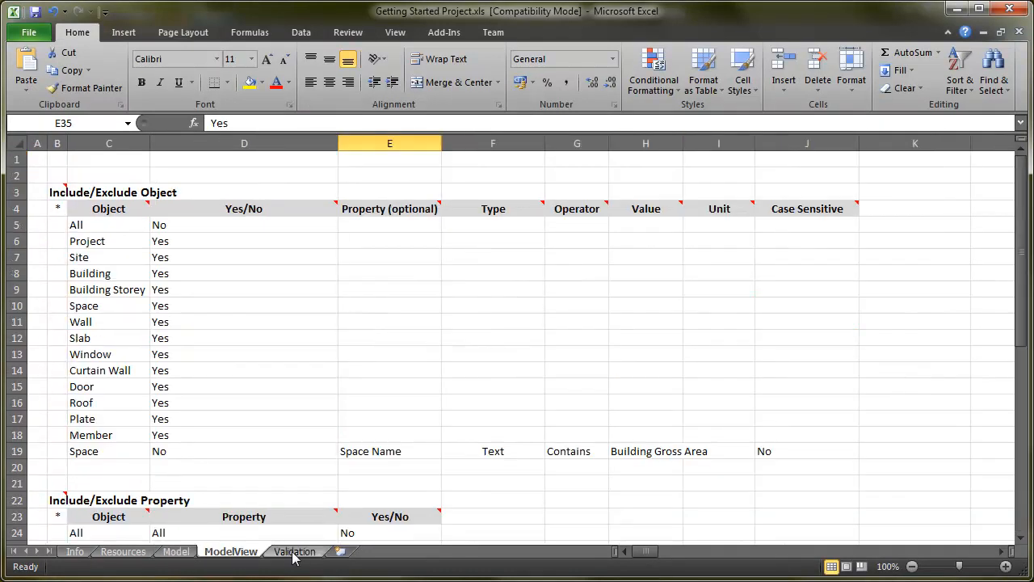
left_click(294, 552)
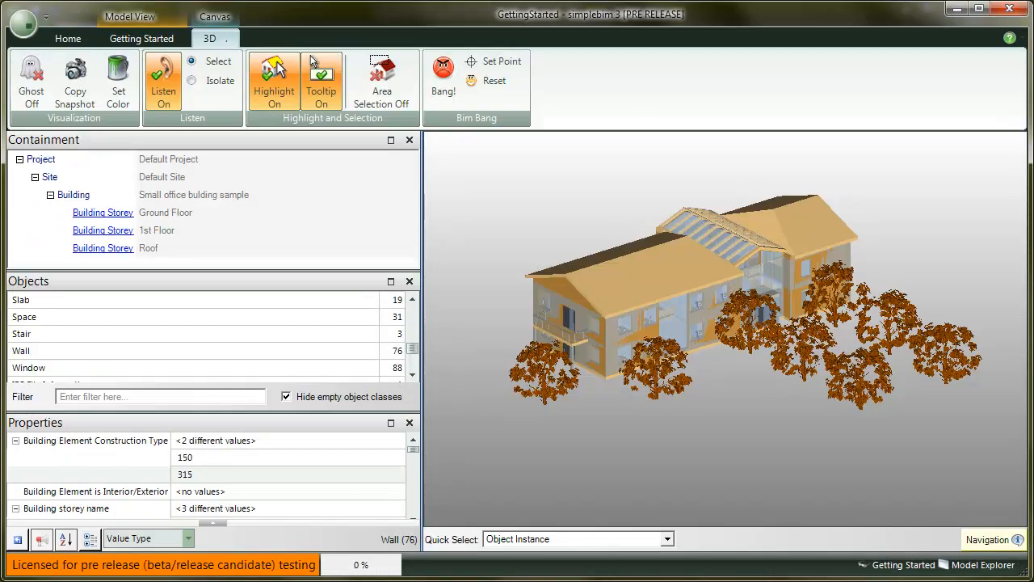
Apply the Projects template Getting Started (Automating Editing) and inspect the renamed model.
left_click(24, 24)
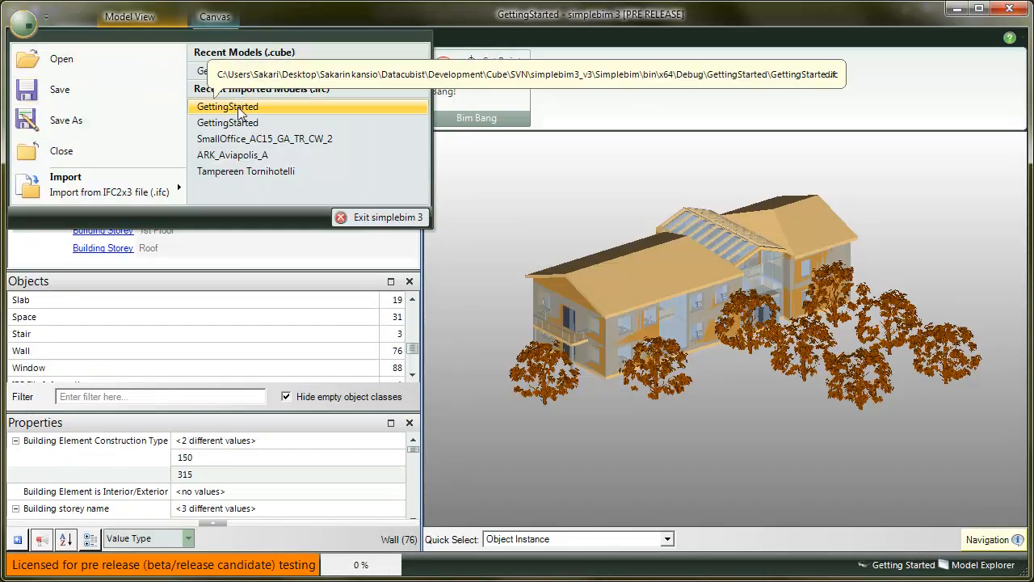
left_click(27, 31)
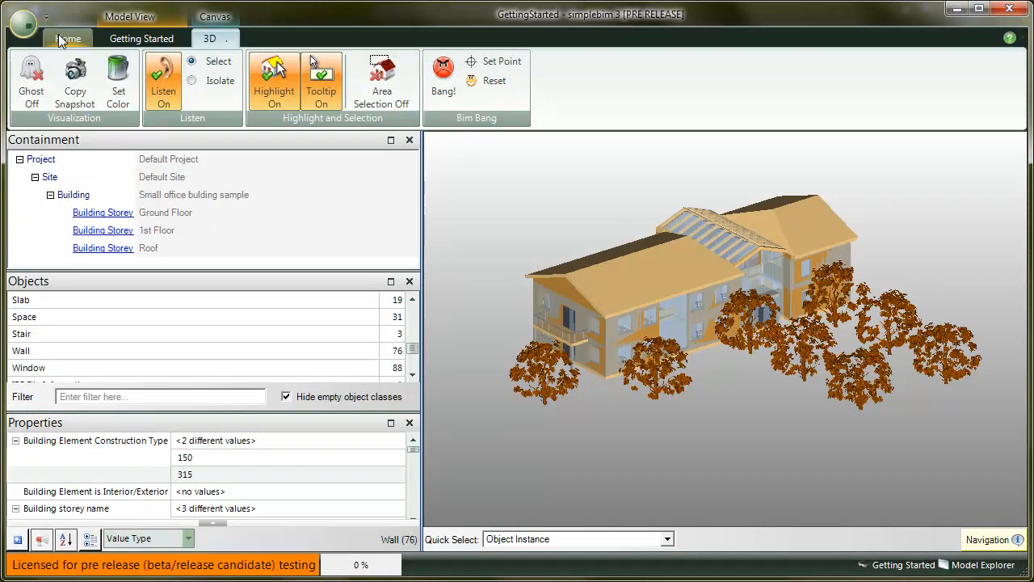
left_click(117, 41)
left_click(118, 96)
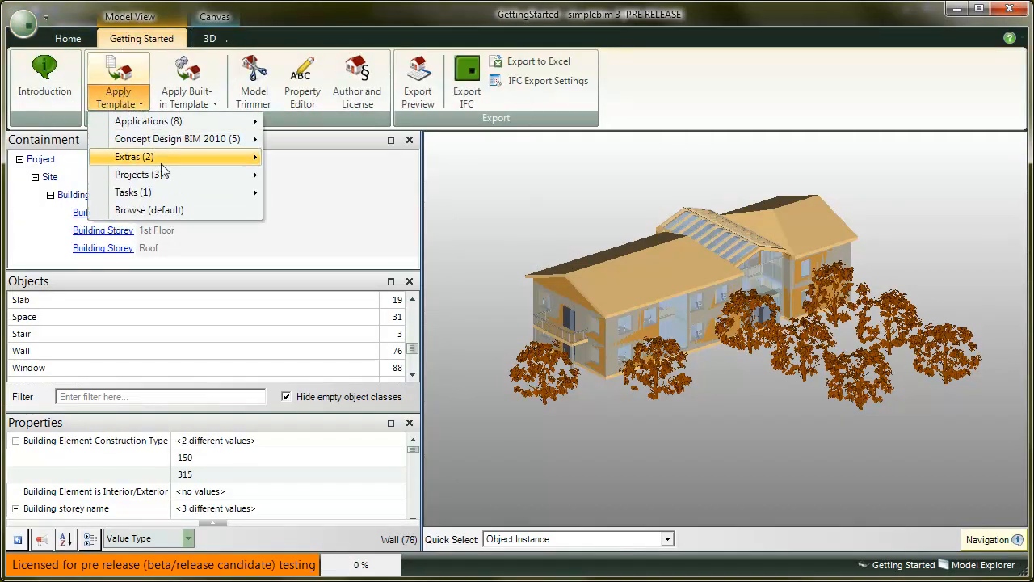
mouse_move(200, 174)
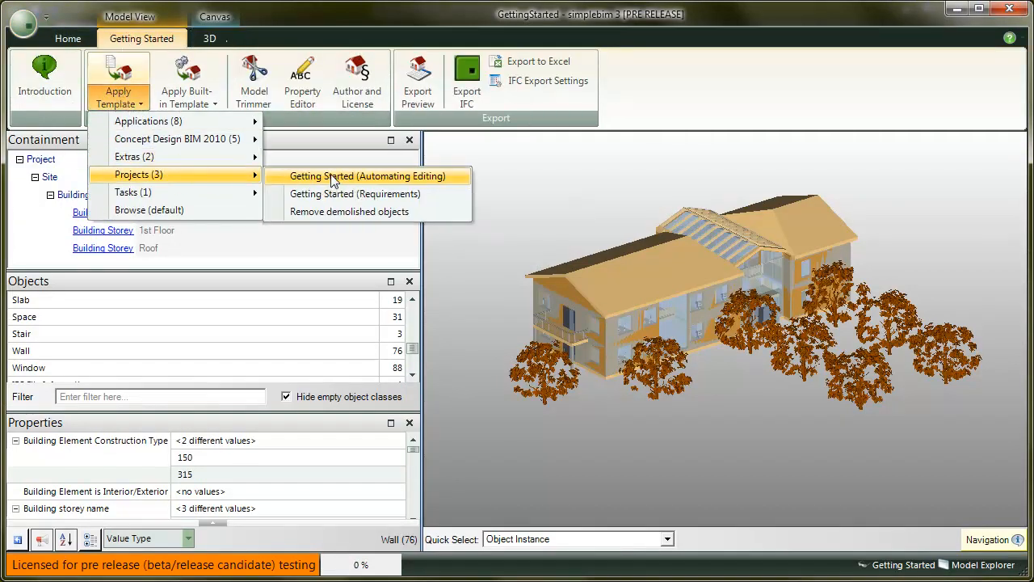
left_click(330, 174)
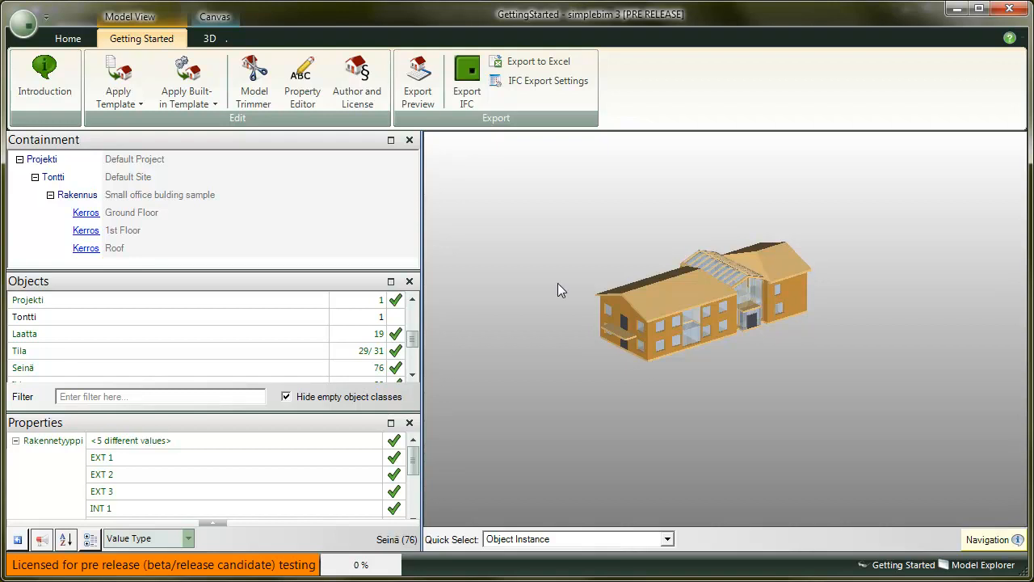
scroll(557, 288, "up", 4)
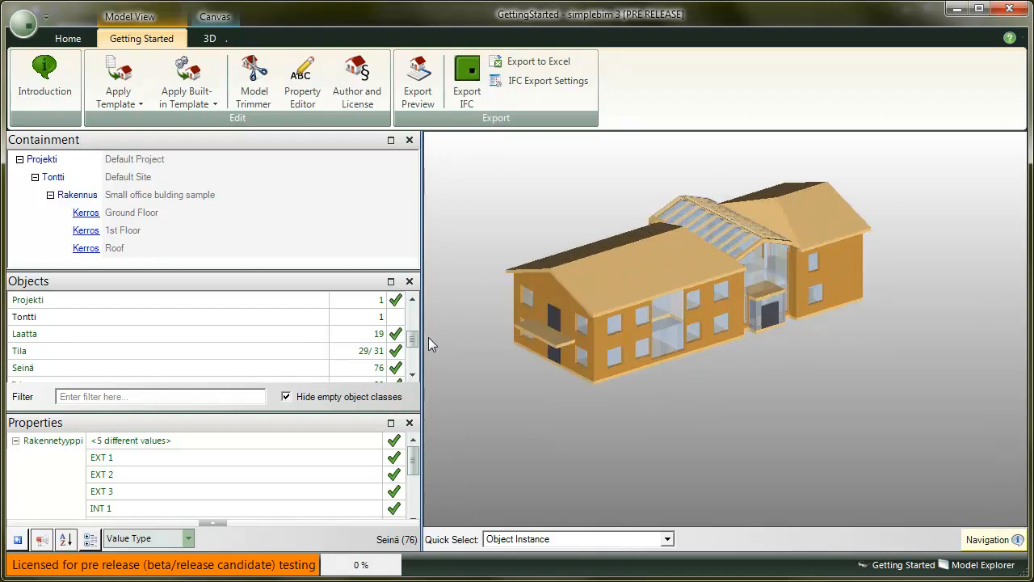
mouse_move(413, 460)
left_mouse_down()
mouse_move(417, 472)
mouse_move(415, 458)
left_mouse_up()
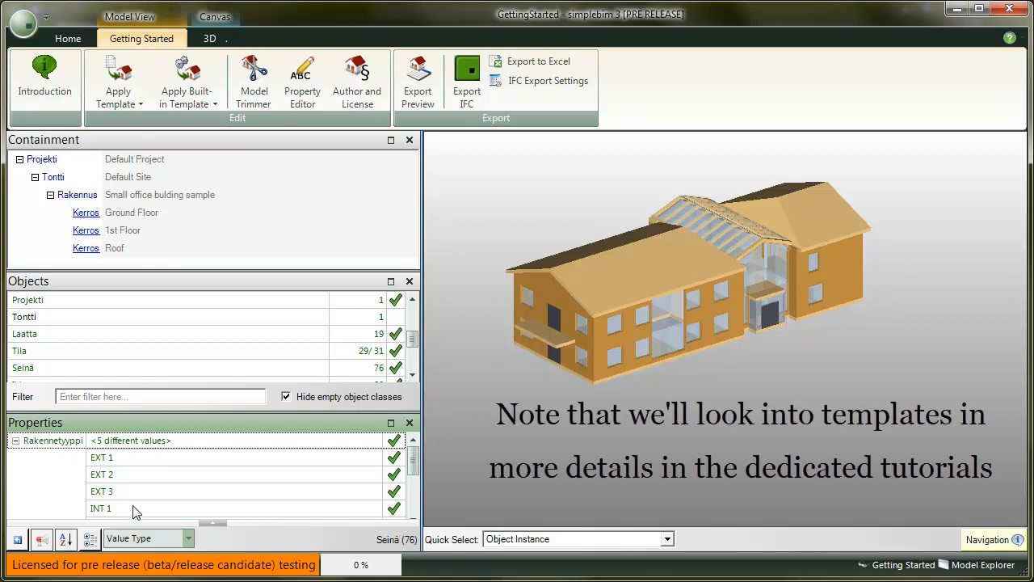
left_click_drag(414, 338, 412, 310)
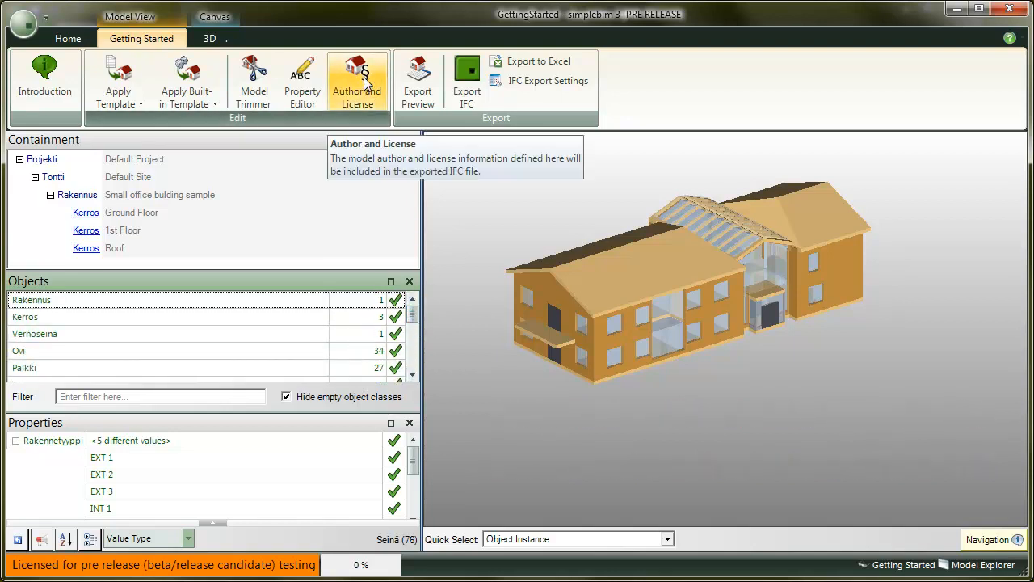
Set model author and license: Energy Analysis use, Anyone as users, Unlimited validity.
left_click(365, 80)
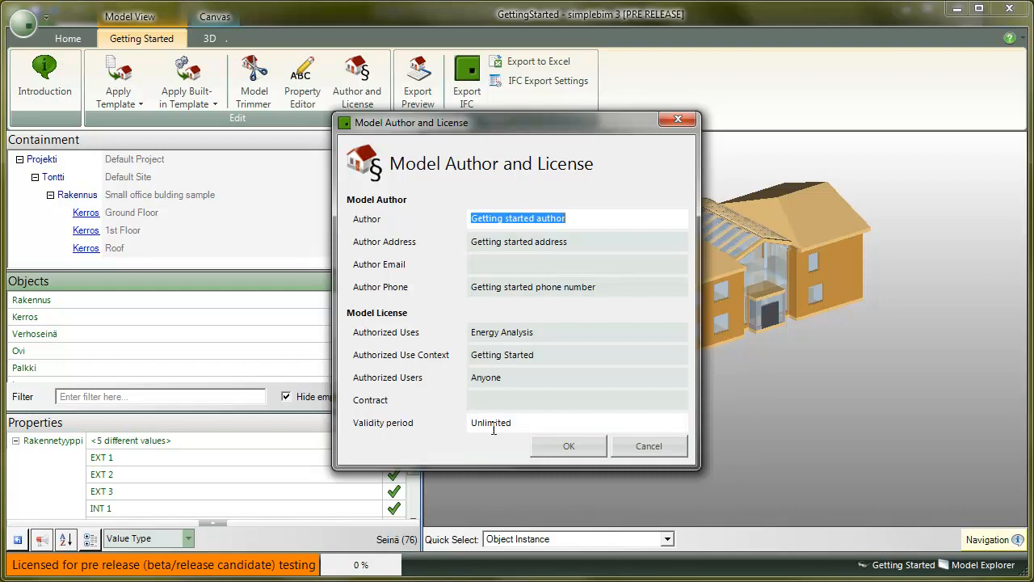
left_click(579, 446)
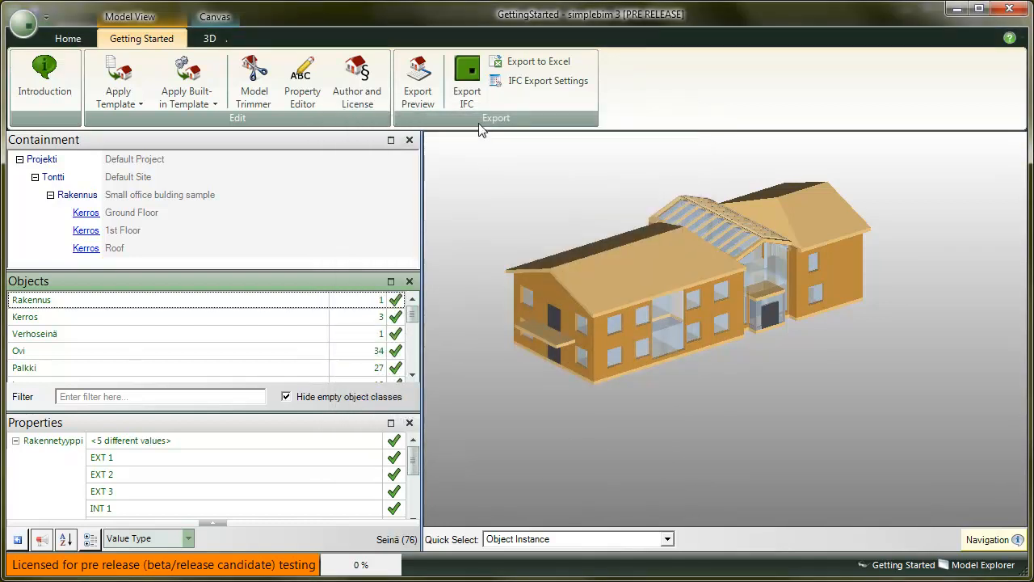
left_click(466, 90)
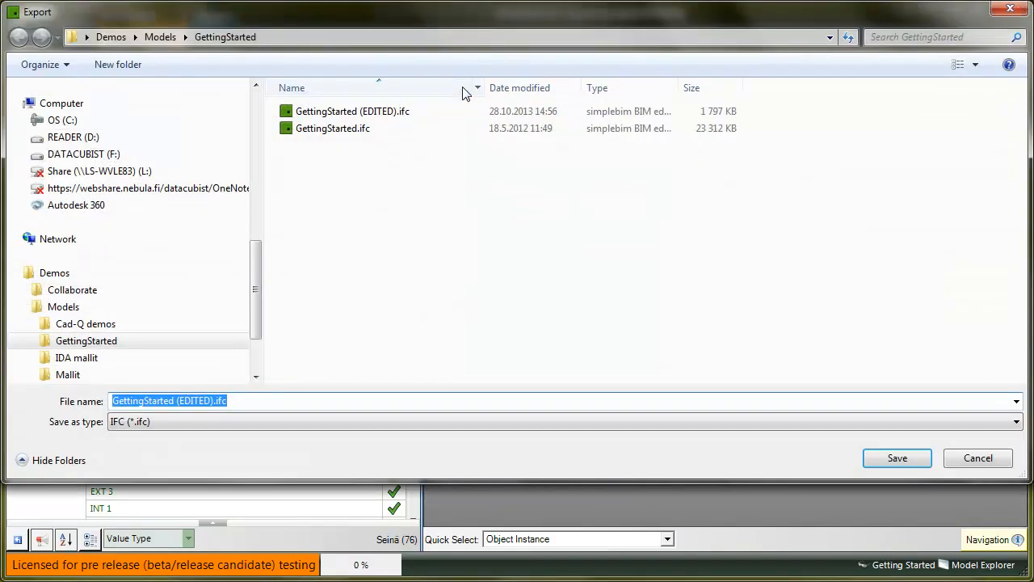
Export the model as GettingStarted (EDITED).ifc, overwriting the existing file.
left_click(384, 119)
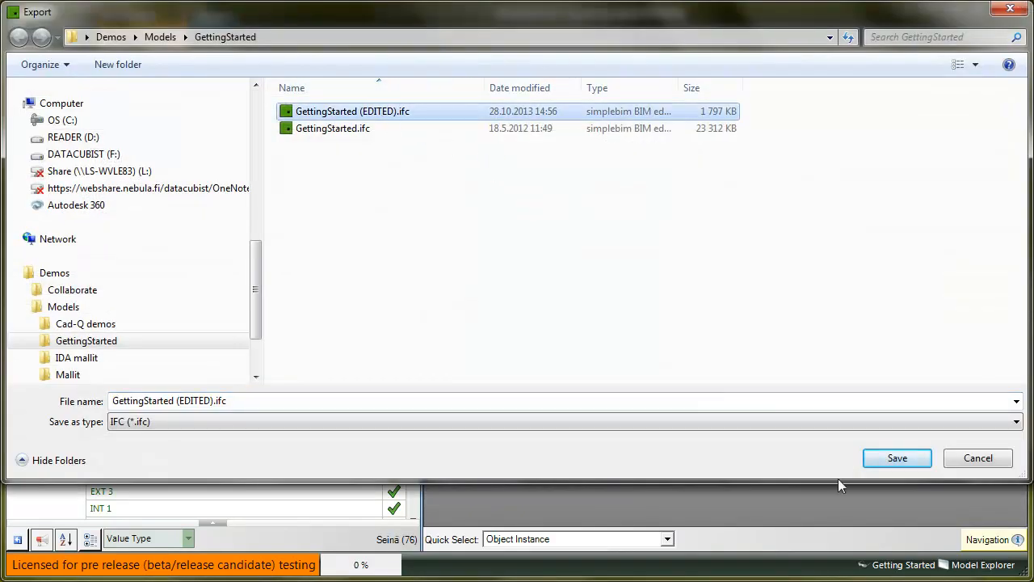
left_click(897, 458)
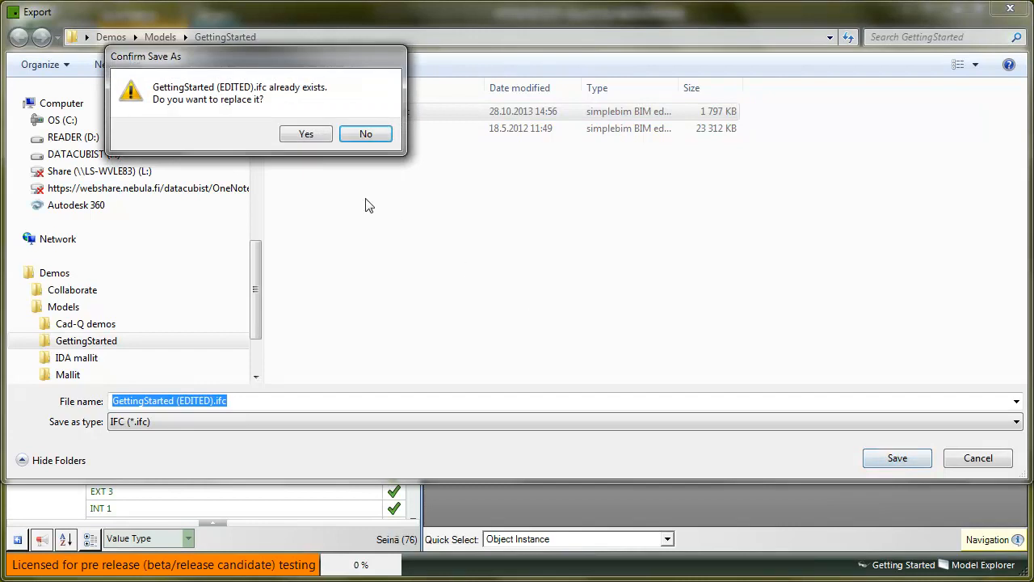
left_click(305, 134)
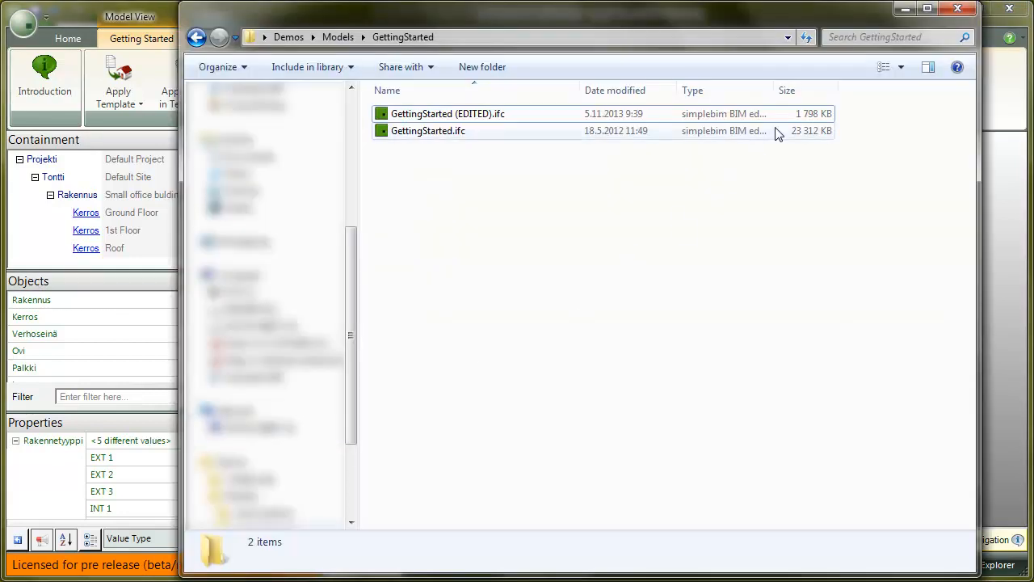
Compare the 1 798 KB edited IFC with the 23 312 KB GettingStarted.ifc, then close the folder.
left_click(814, 114)
left_click(808, 133)
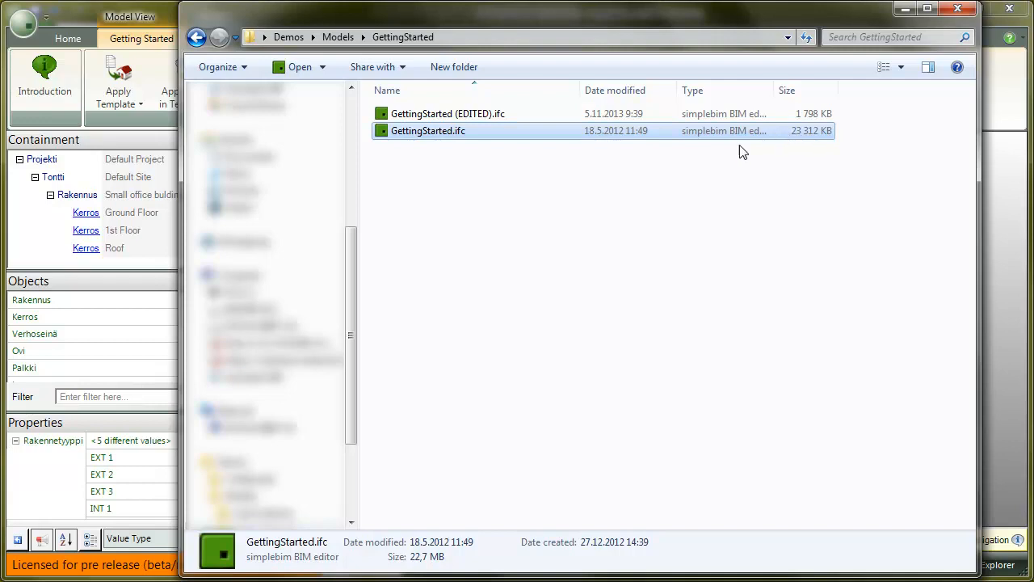
left_click(166, 18)
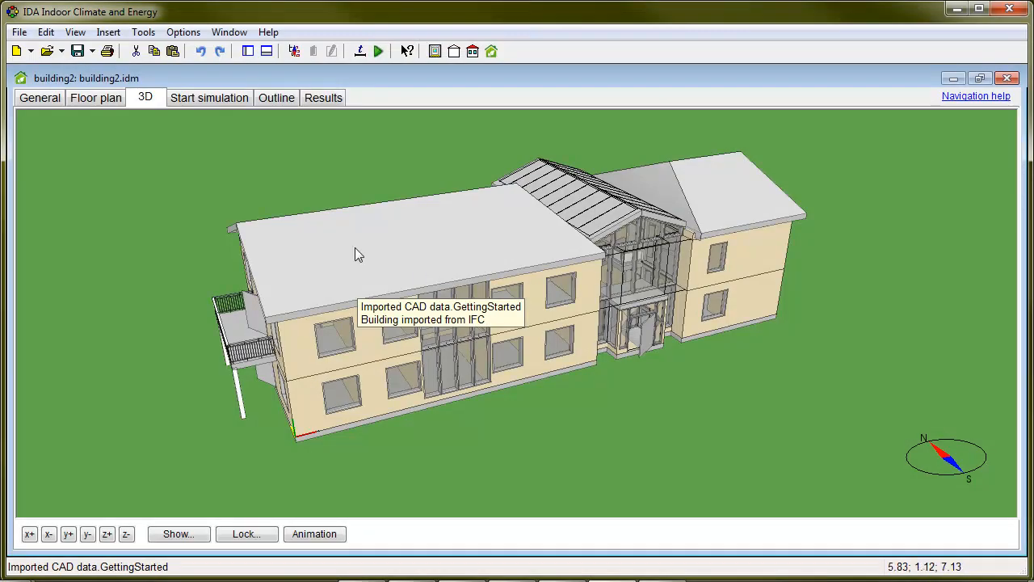
Show the imported building's floor plan and open its IFC-to-IDA resource mapping.
left_click(97, 101)
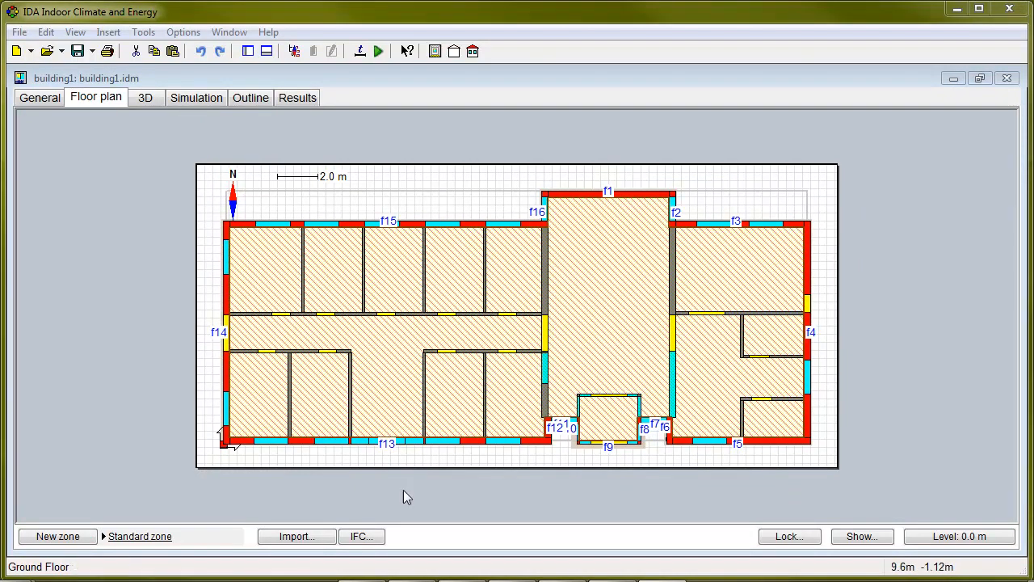
left_click(368, 542)
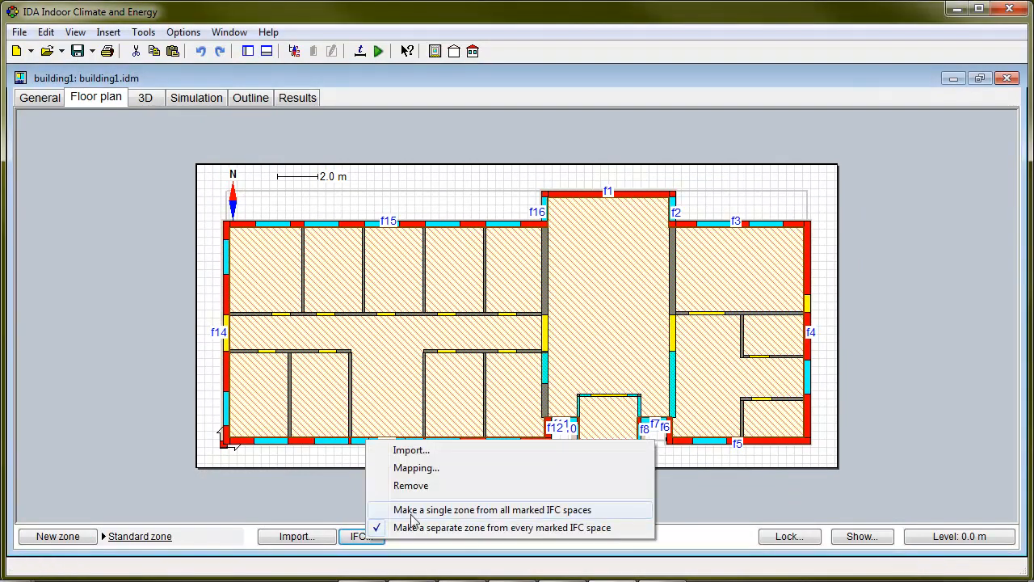
left_click(462, 468)
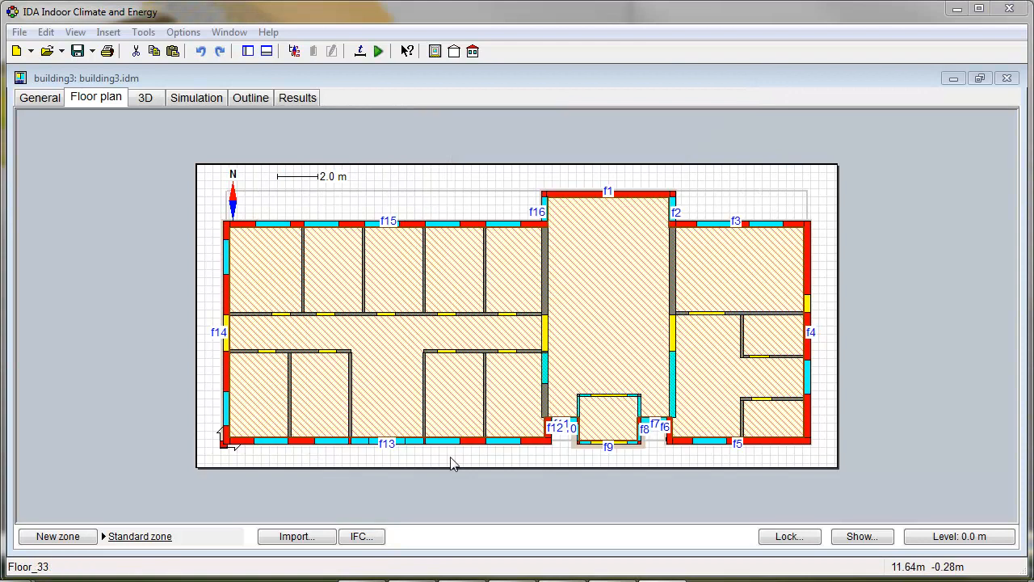
left_click(359, 536)
left_click(459, 464)
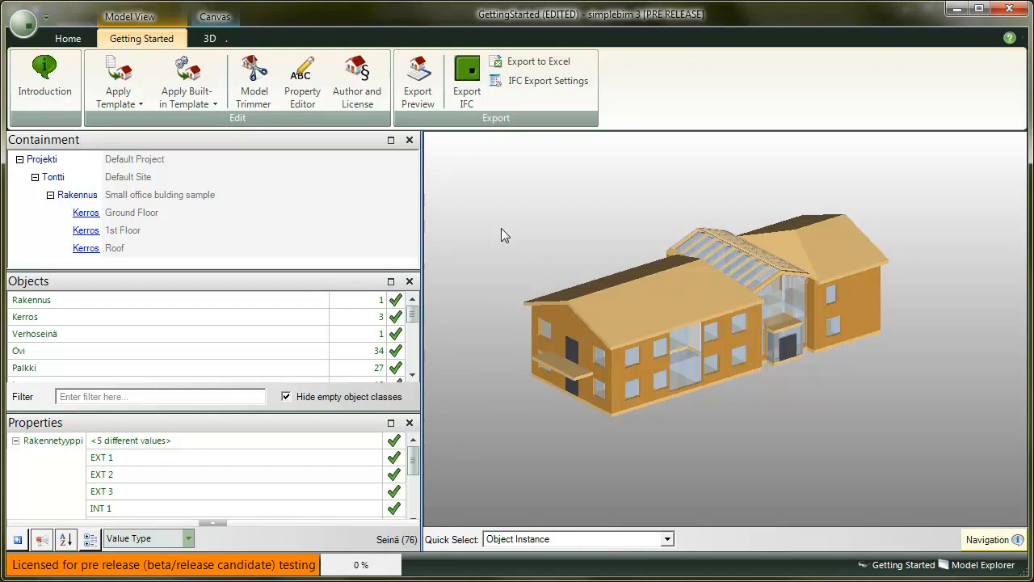
Apply the Tekla Structures template from the Applications templates to the edited model.
left_click(129, 96)
mouse_move(173, 123)
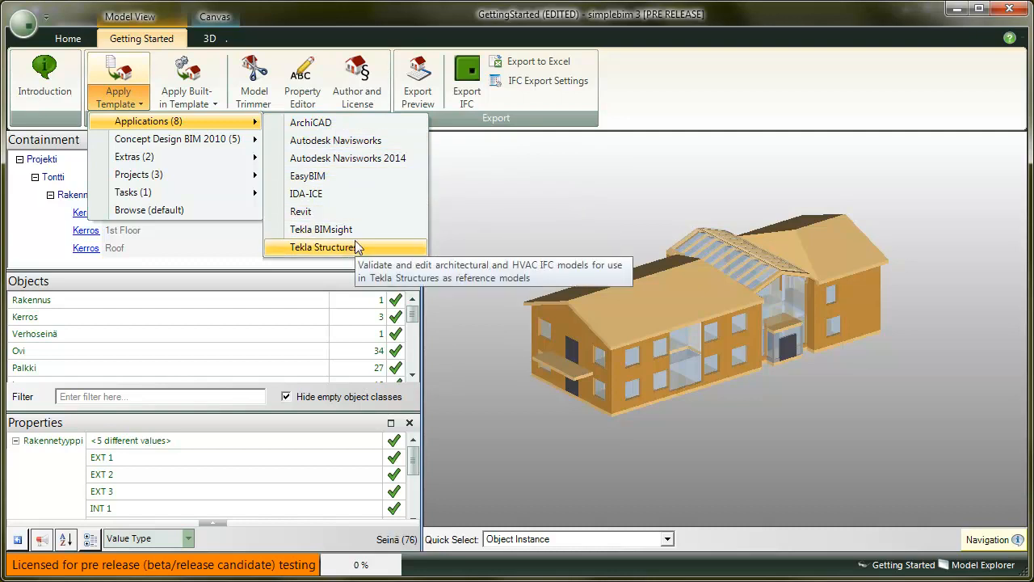
left_click(484, 198)
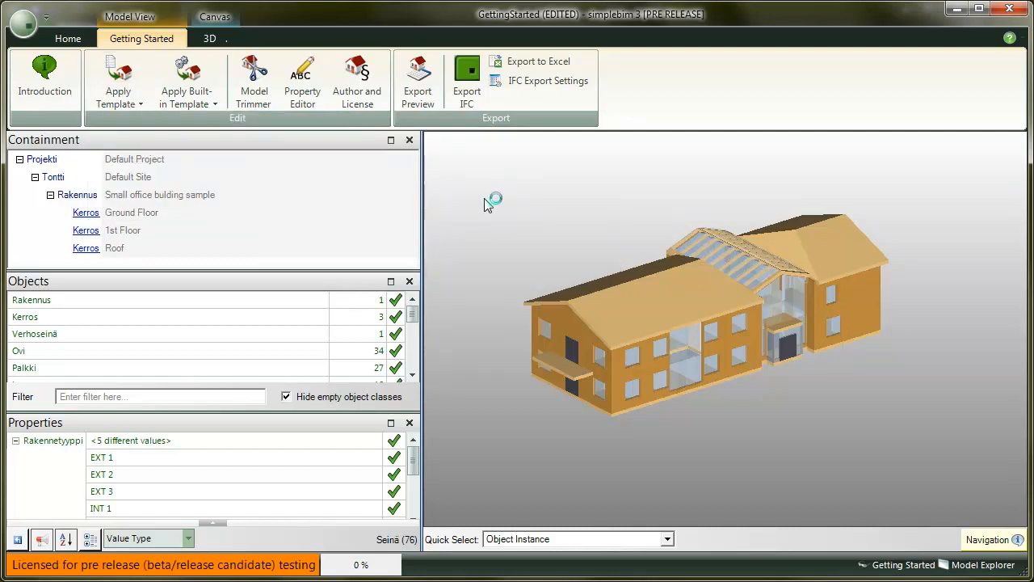